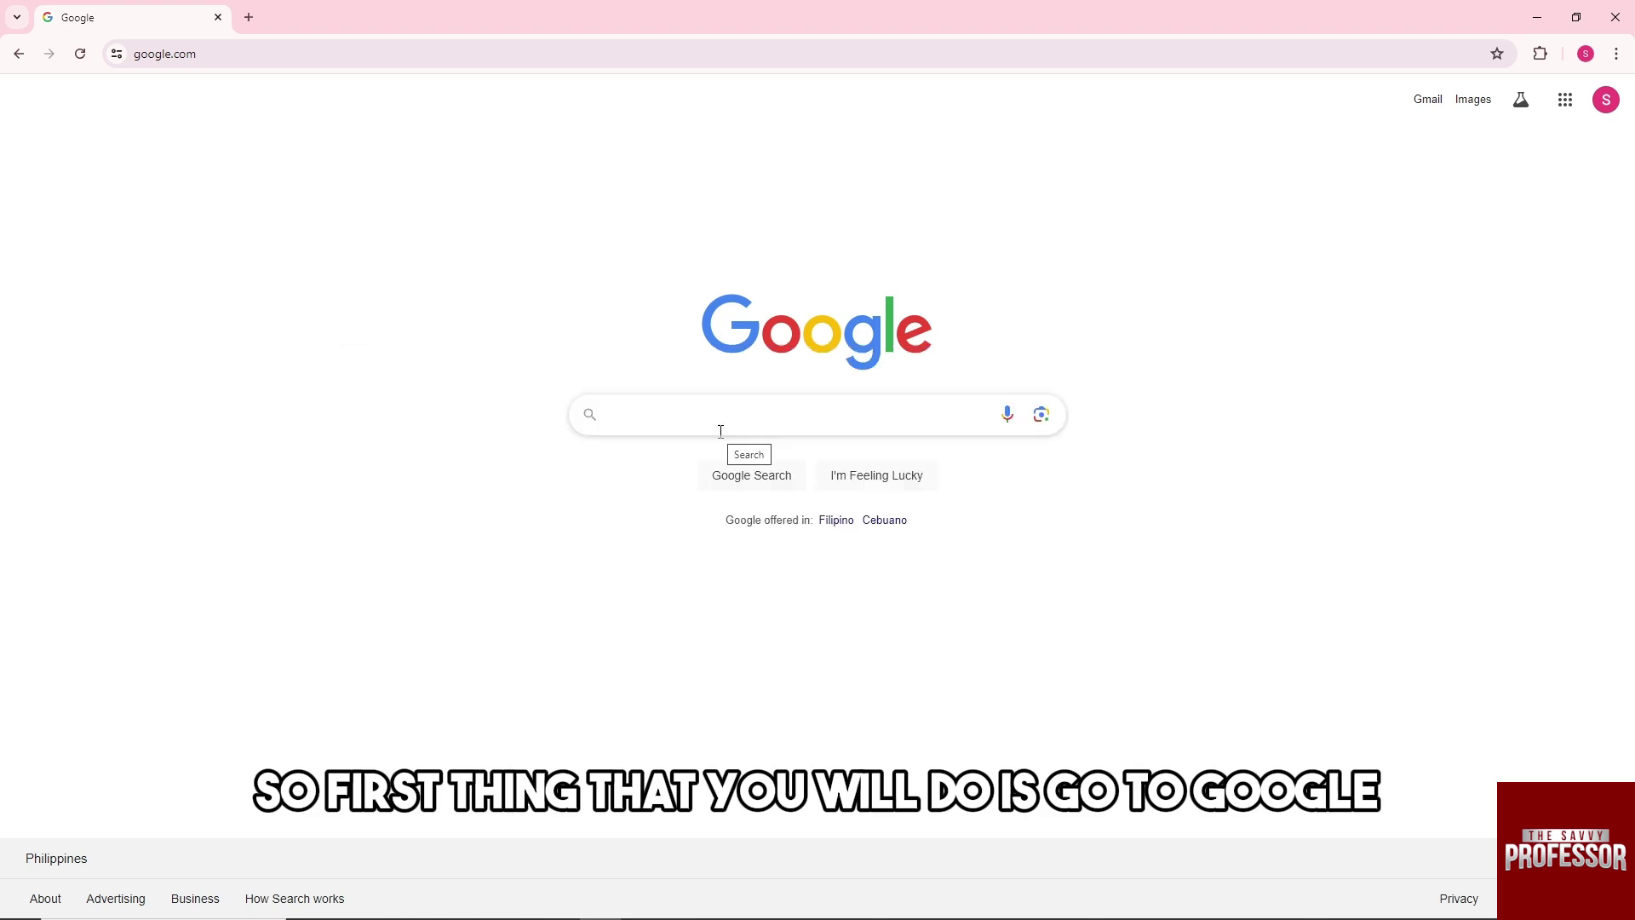
Step: Search Google for 'google drive download' using the suggested query
{"action": "left_click", "coordinate": [720, 432]}
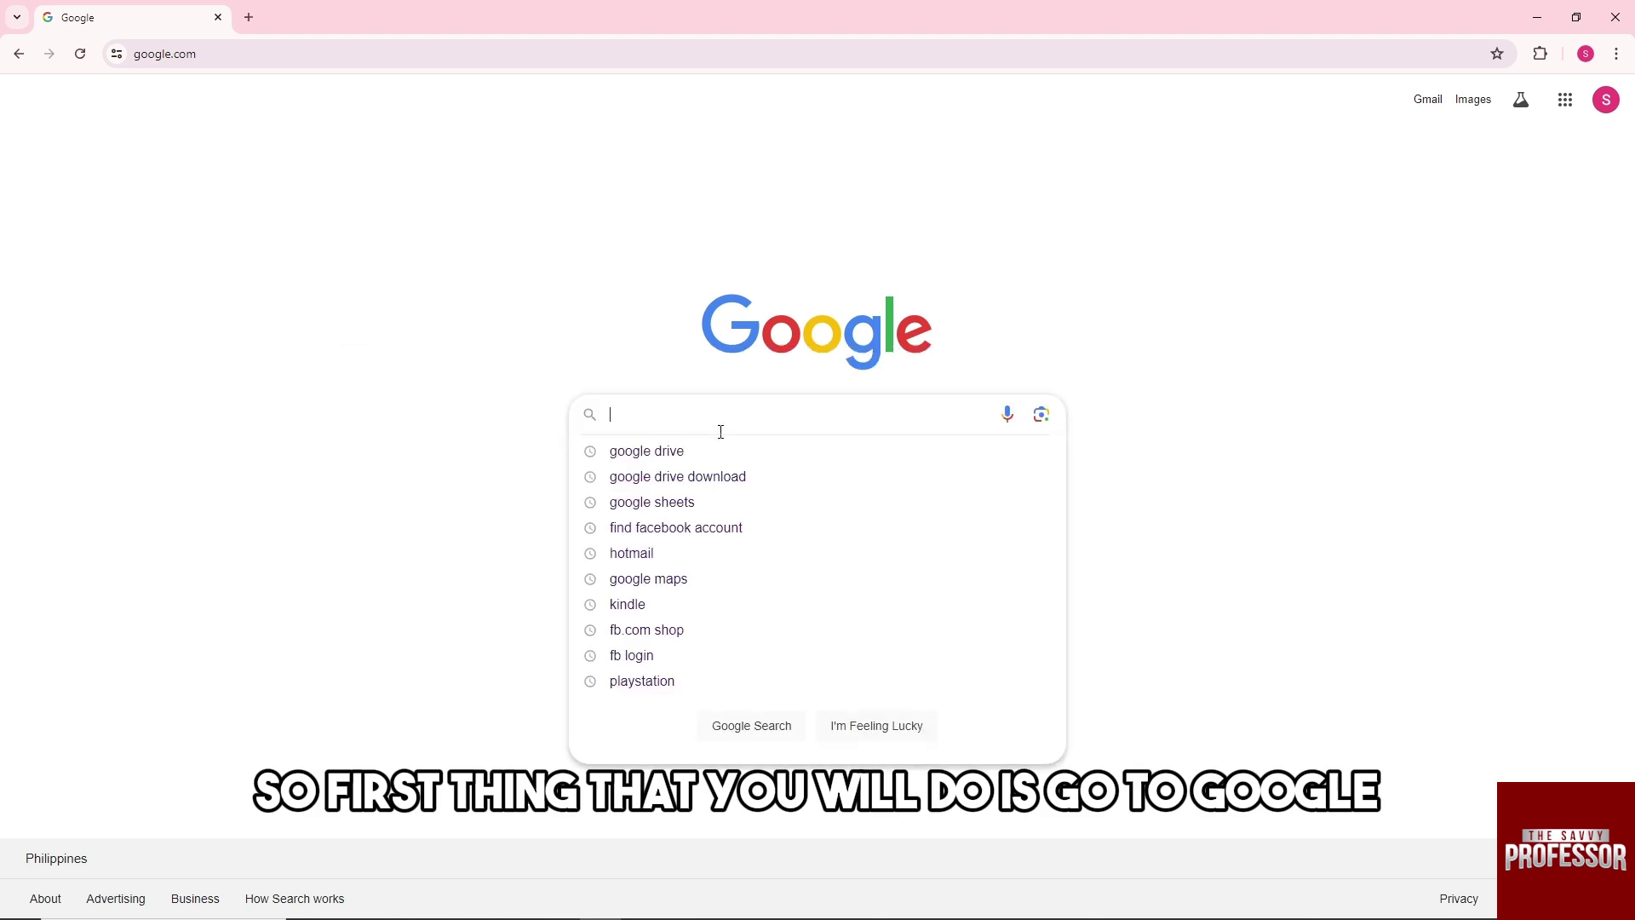
{"action": "left_click", "coordinate": [722, 475]}
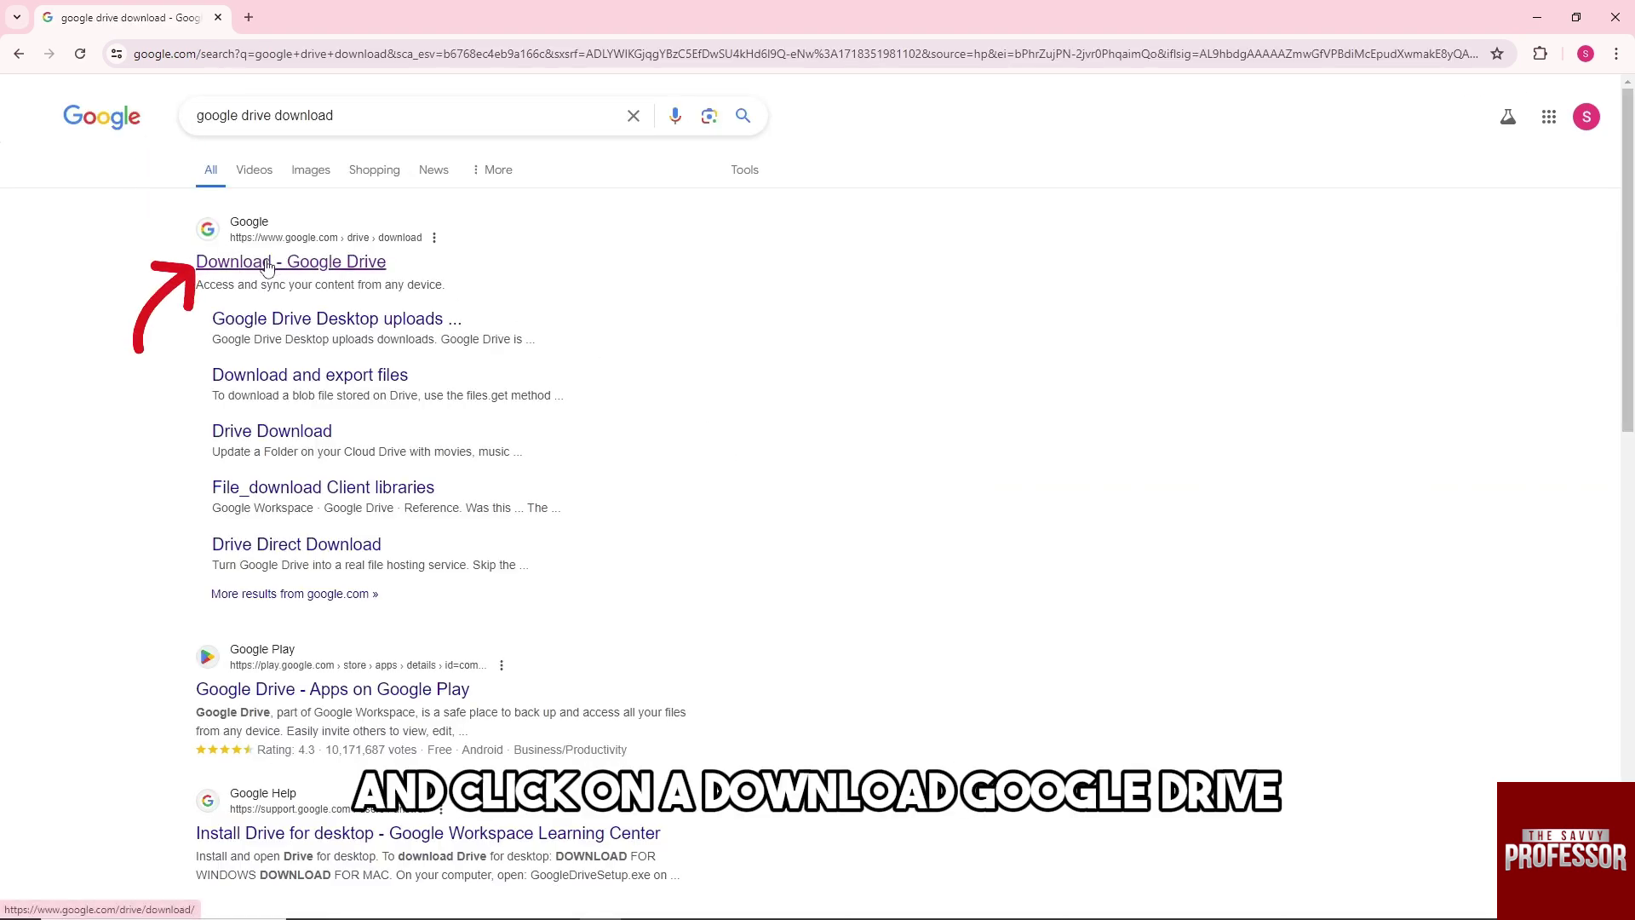
Step: Download GoogleDriveSetup.exe from the Google Drive page and show it in Downloads
{"action": "left_click", "coordinate": [336, 268]}
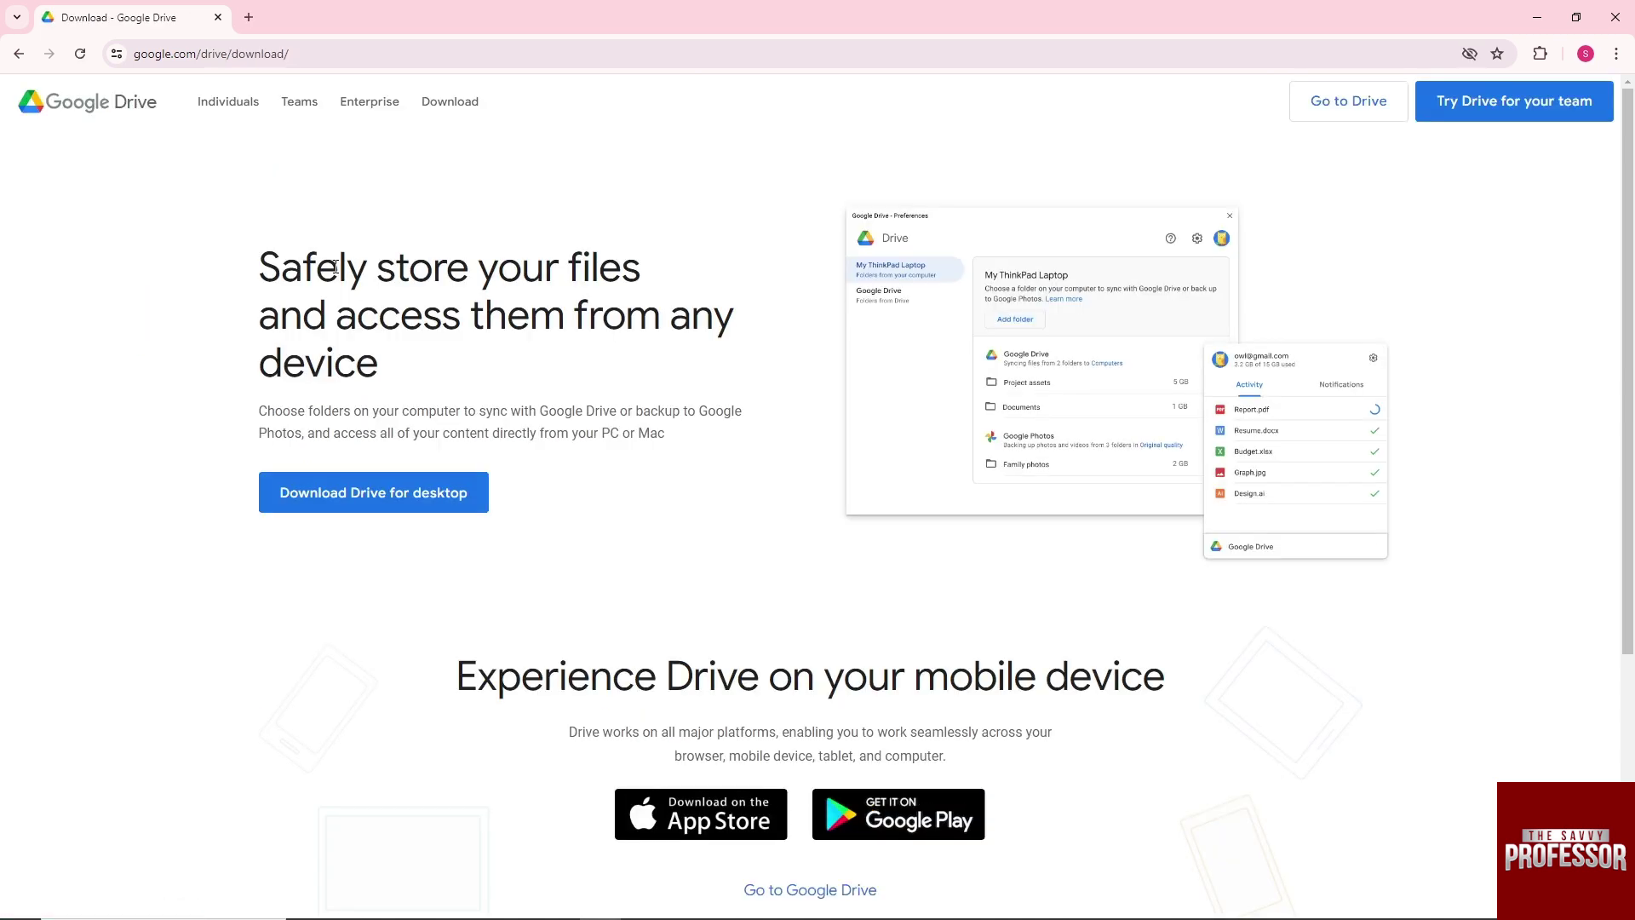
{"action": "left_click", "coordinate": [364, 492]}
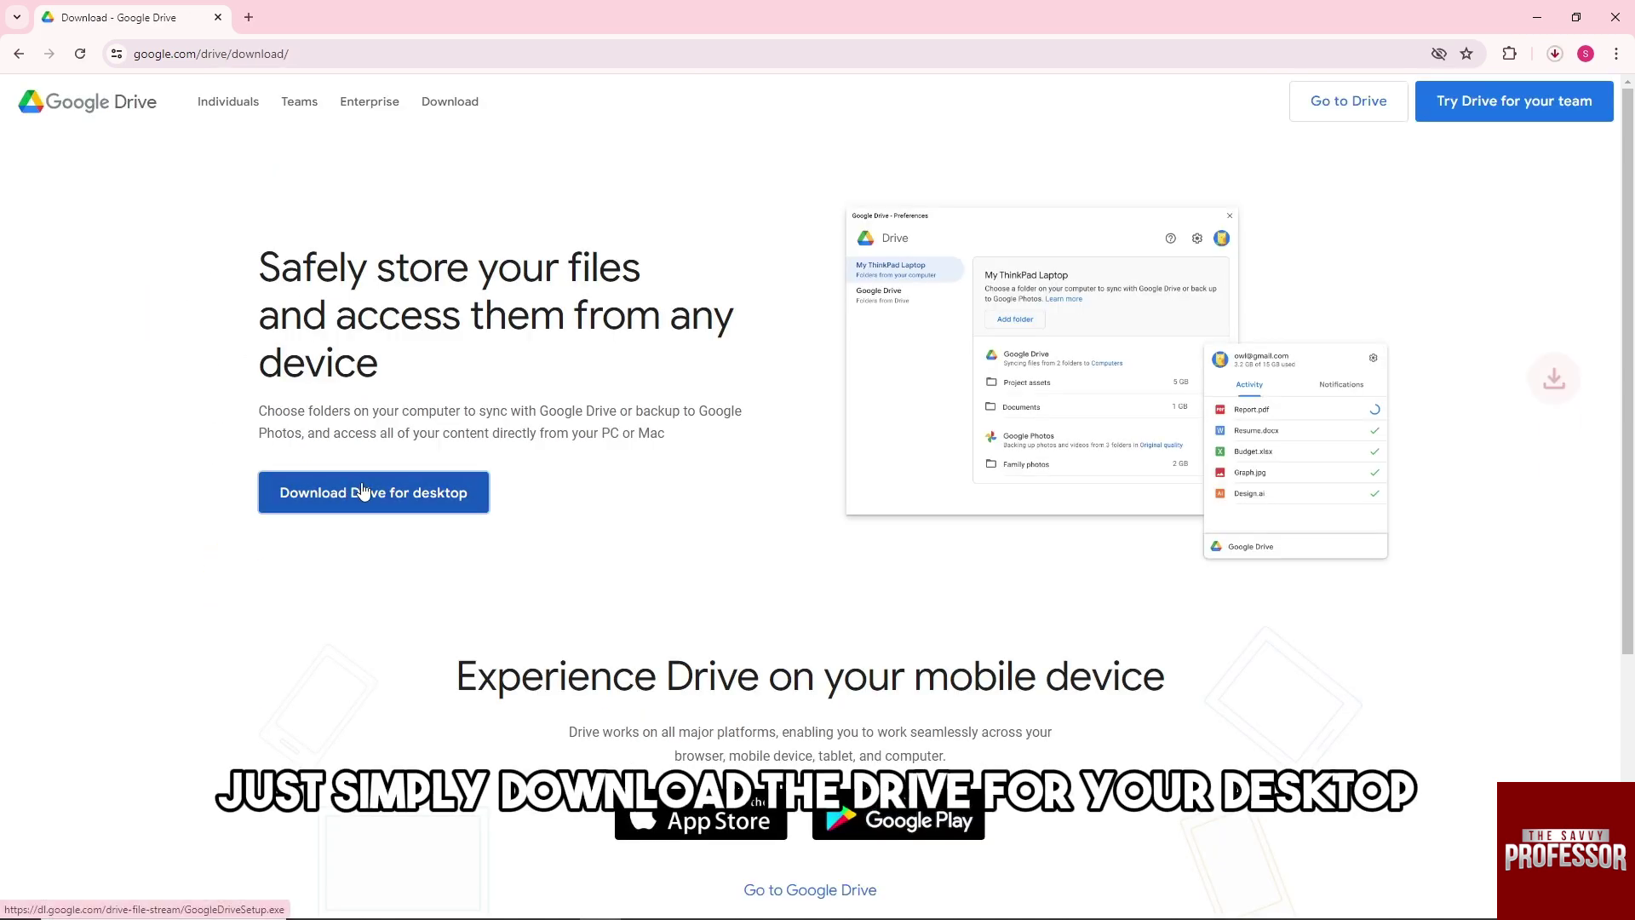
{"action": "left_click", "coordinate": [1556, 53]}
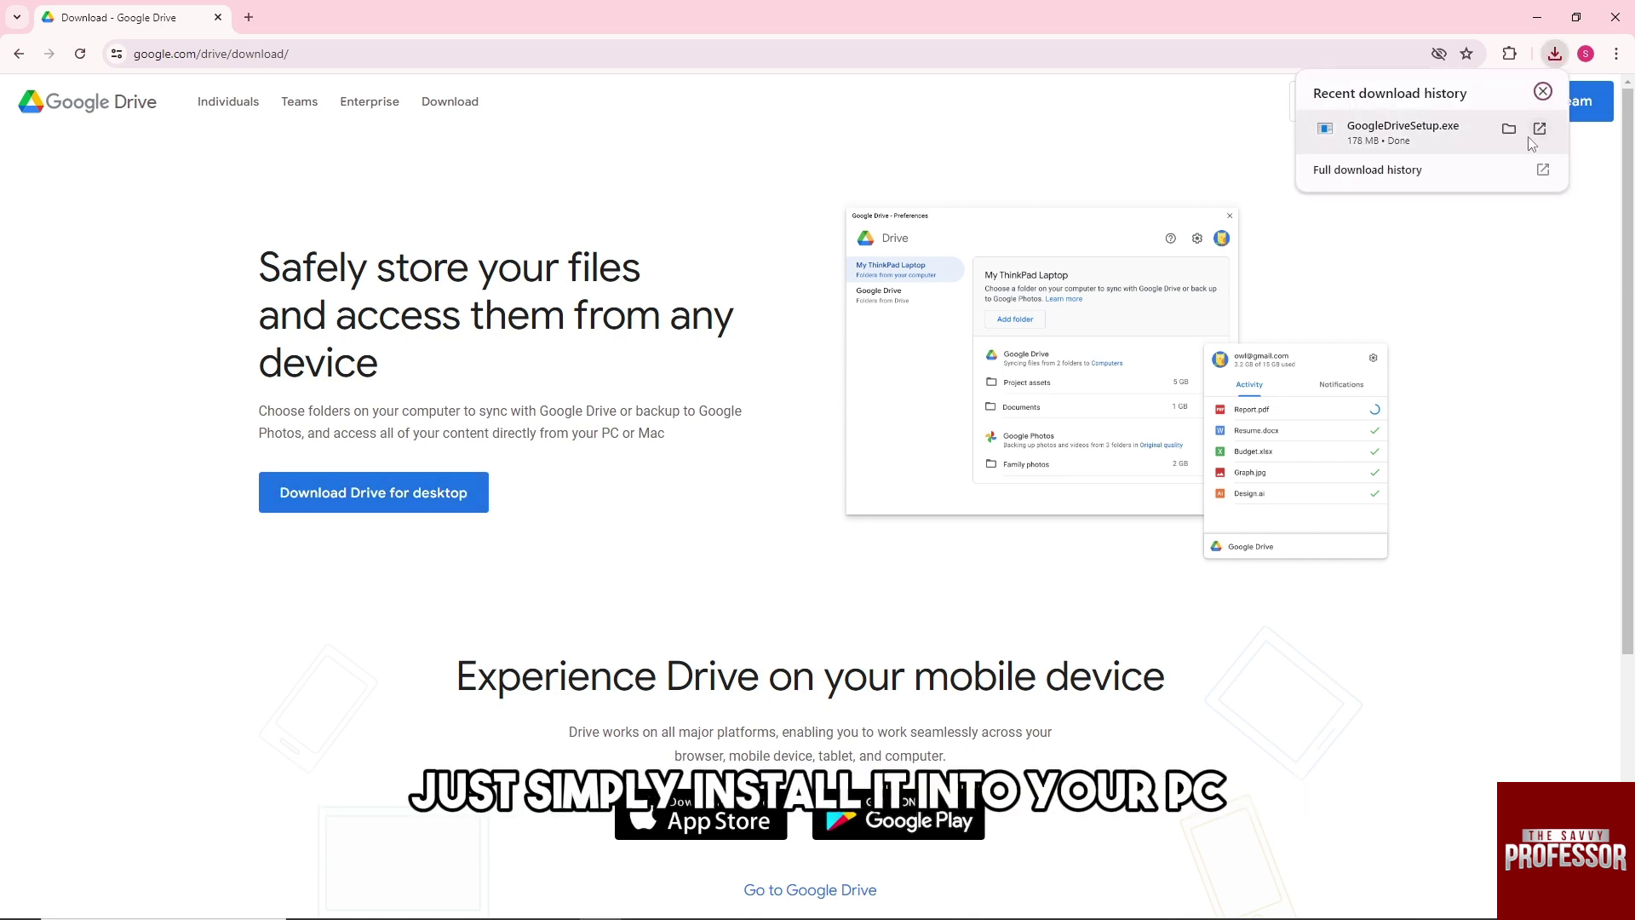
{"action": "left_click", "coordinate": [1508, 130]}
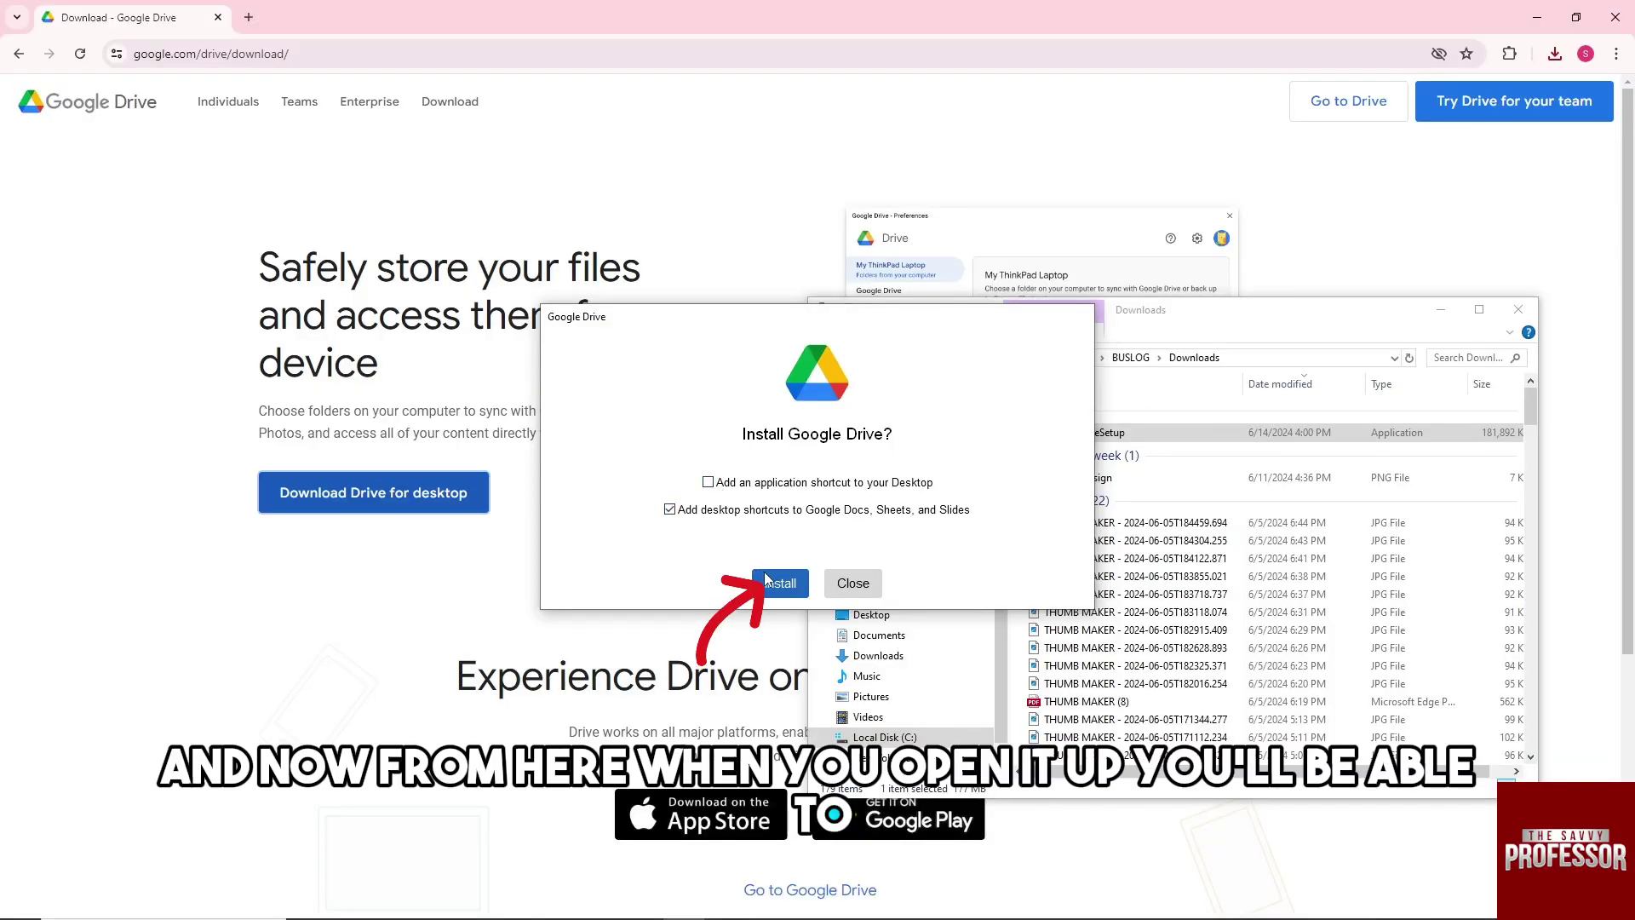
Step: Install Google Drive without the Docs, Sheets and Slides shortcuts, then launch it
{"action": "left_click", "coordinate": [670, 508]}
{"action": "left_click", "coordinate": [783, 588]}
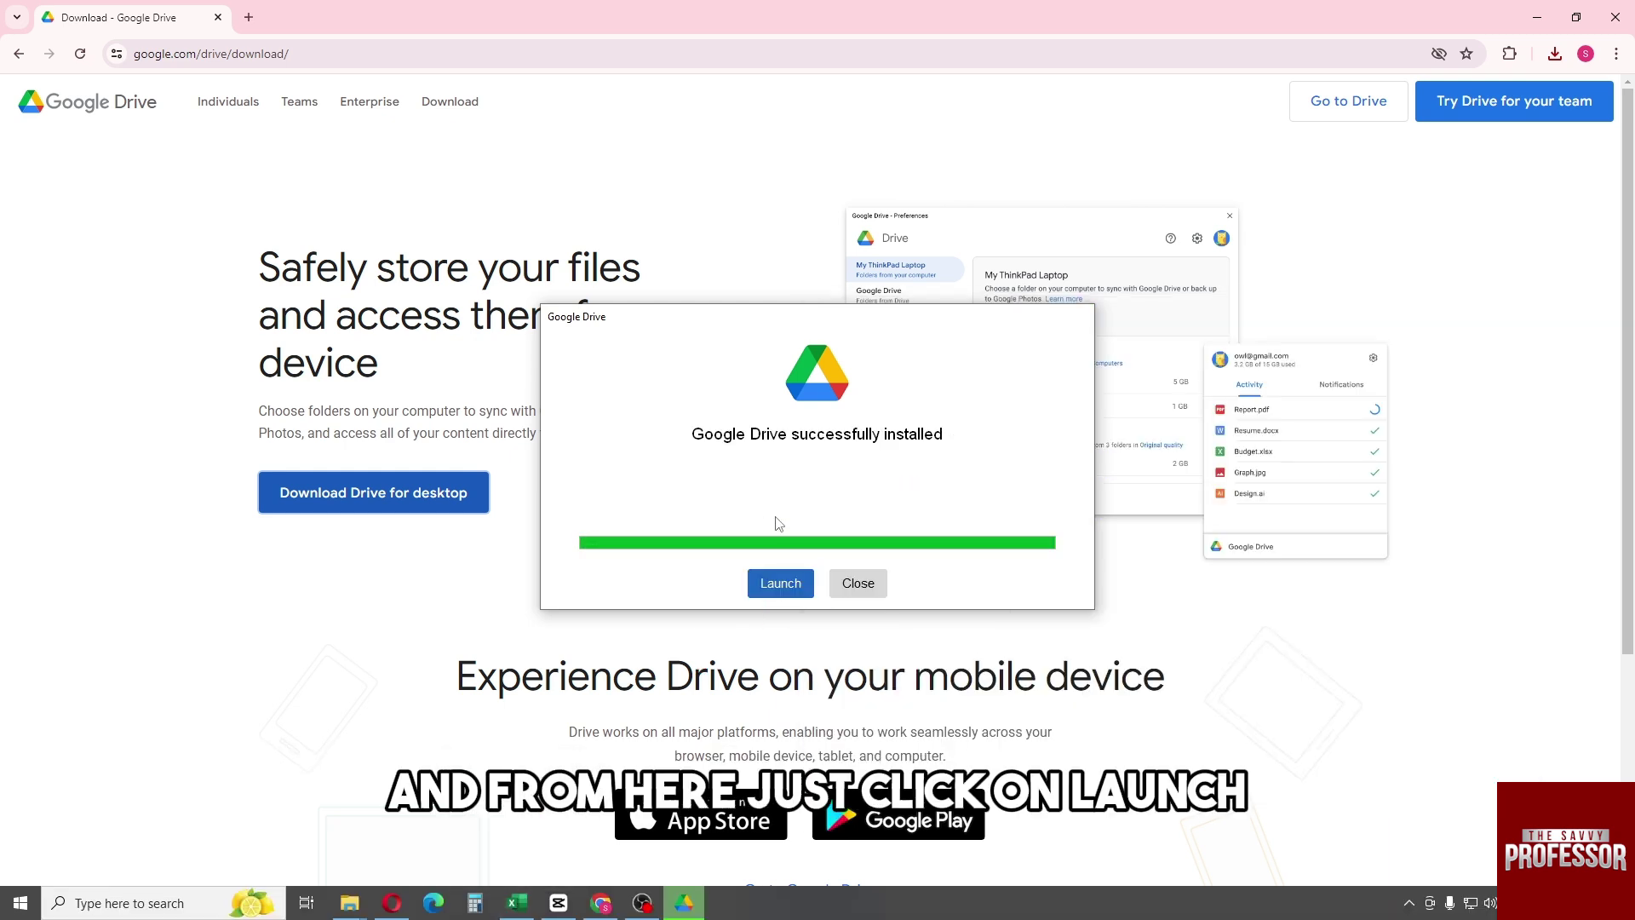
{"action": "left_click", "coordinate": [775, 584]}
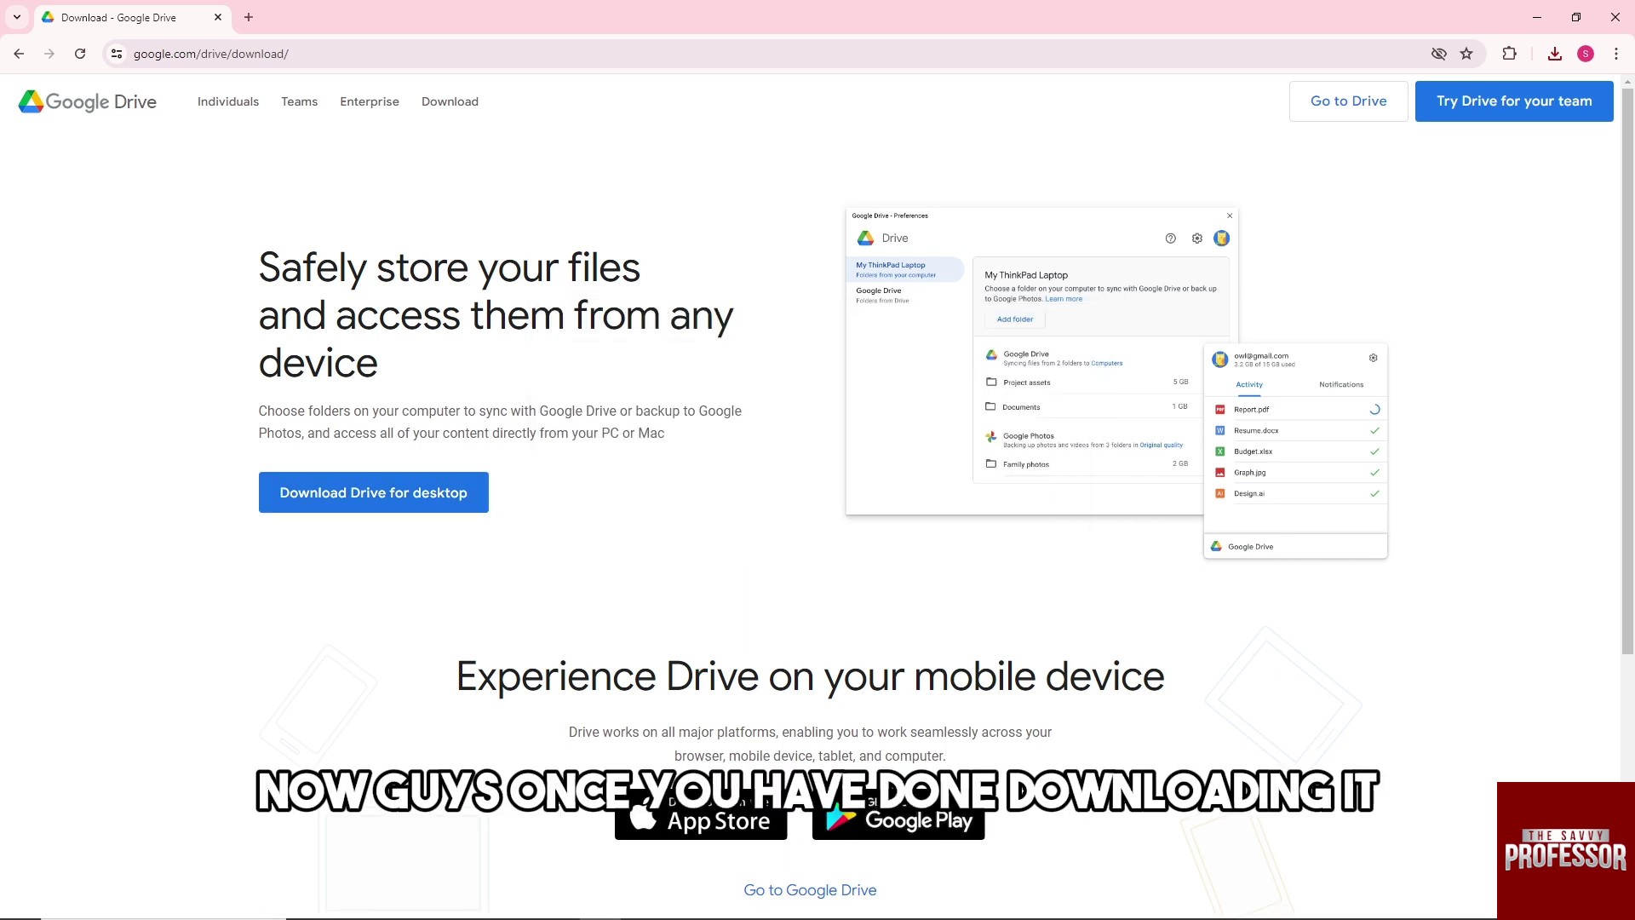
Step: Open Google Drive Preferences from the tray icon's settings gear menu
{"action": "mouse_move", "coordinate": [818, 903]}
{"action": "left_click", "coordinate": [1408, 903]}
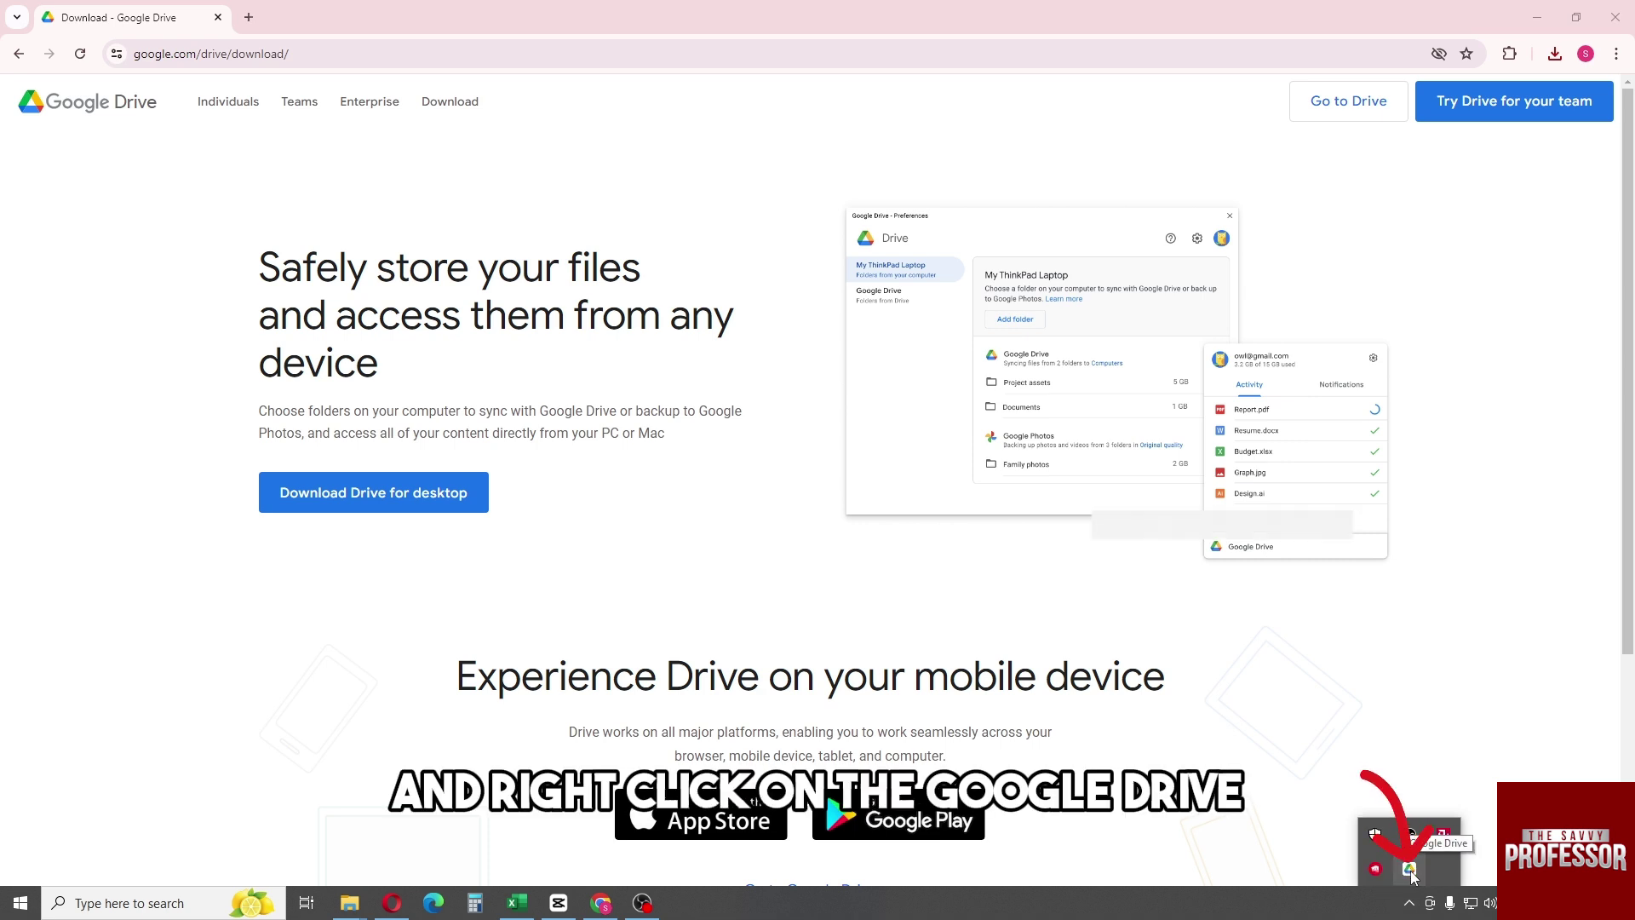
{"action": "right_click", "coordinate": [1411, 874]}
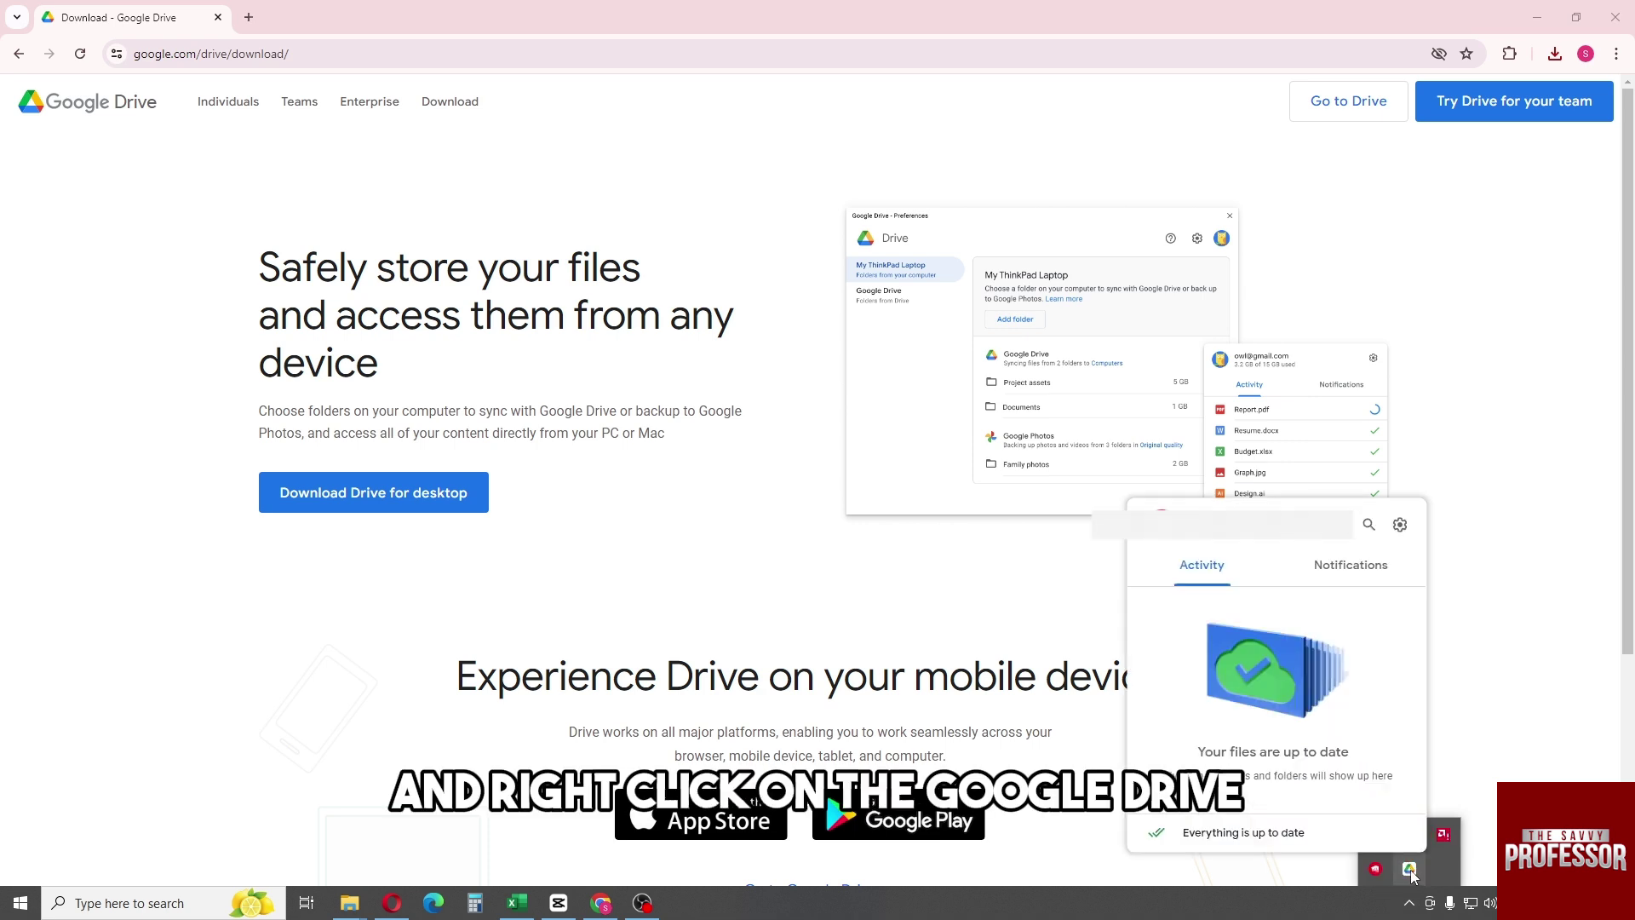
{"action": "left_click", "coordinate": [1400, 524]}
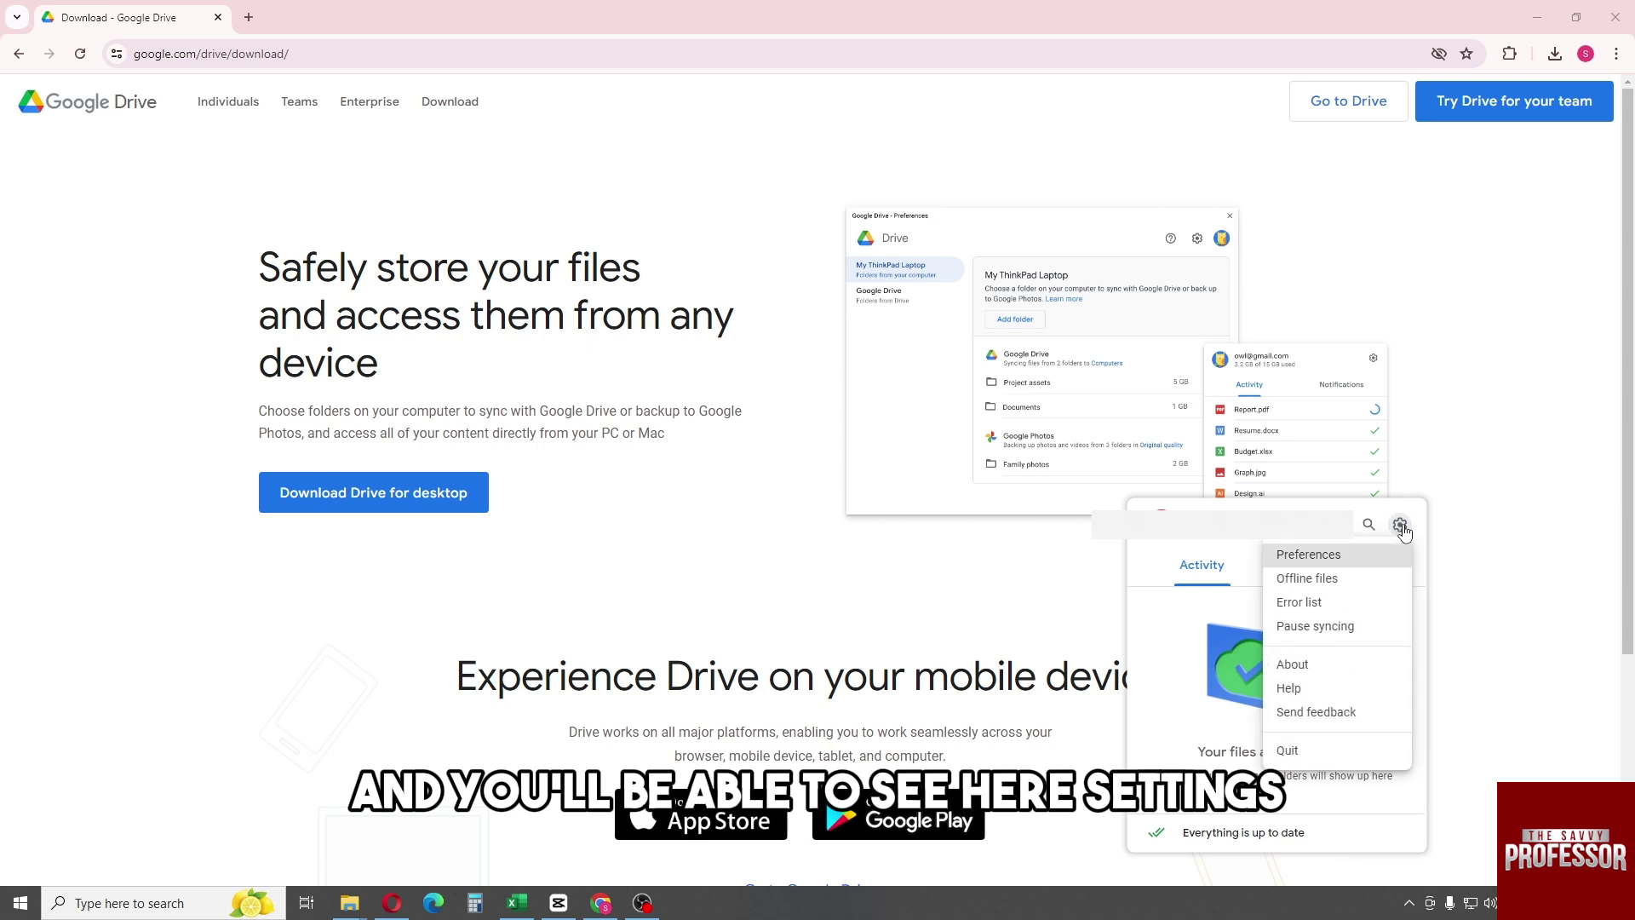
{"action": "left_click", "coordinate": [1308, 556]}
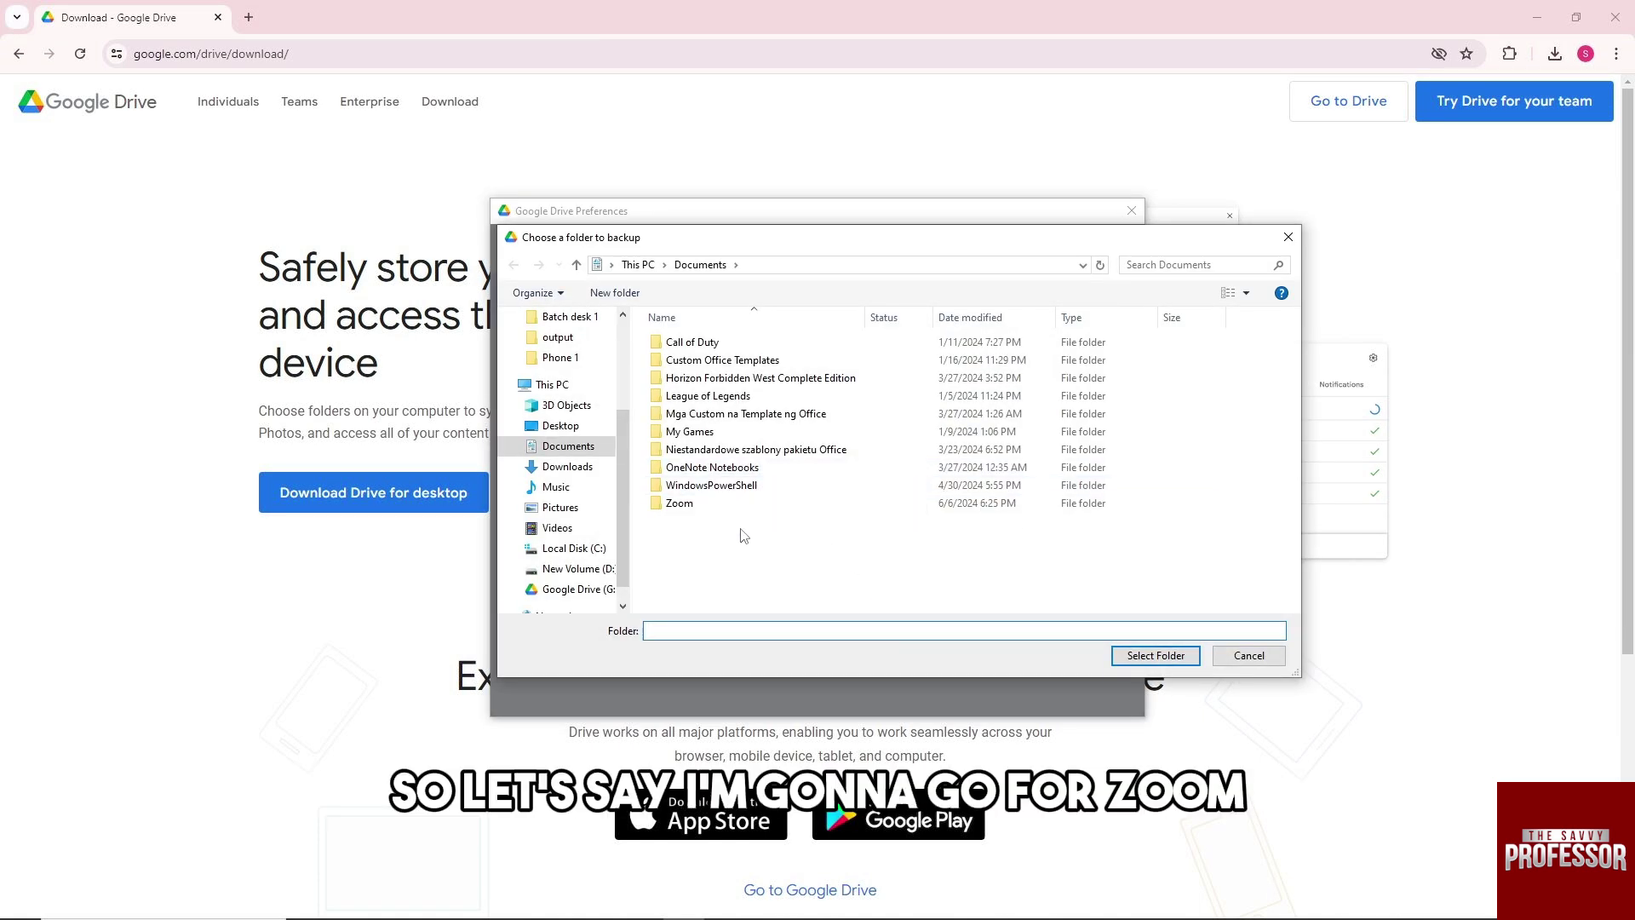
Step: Choose the Documents > Zoom folder as the new folder to back up
{"action": "left_click", "coordinate": [716, 485]}
{"action": "left_click", "coordinate": [703, 504]}
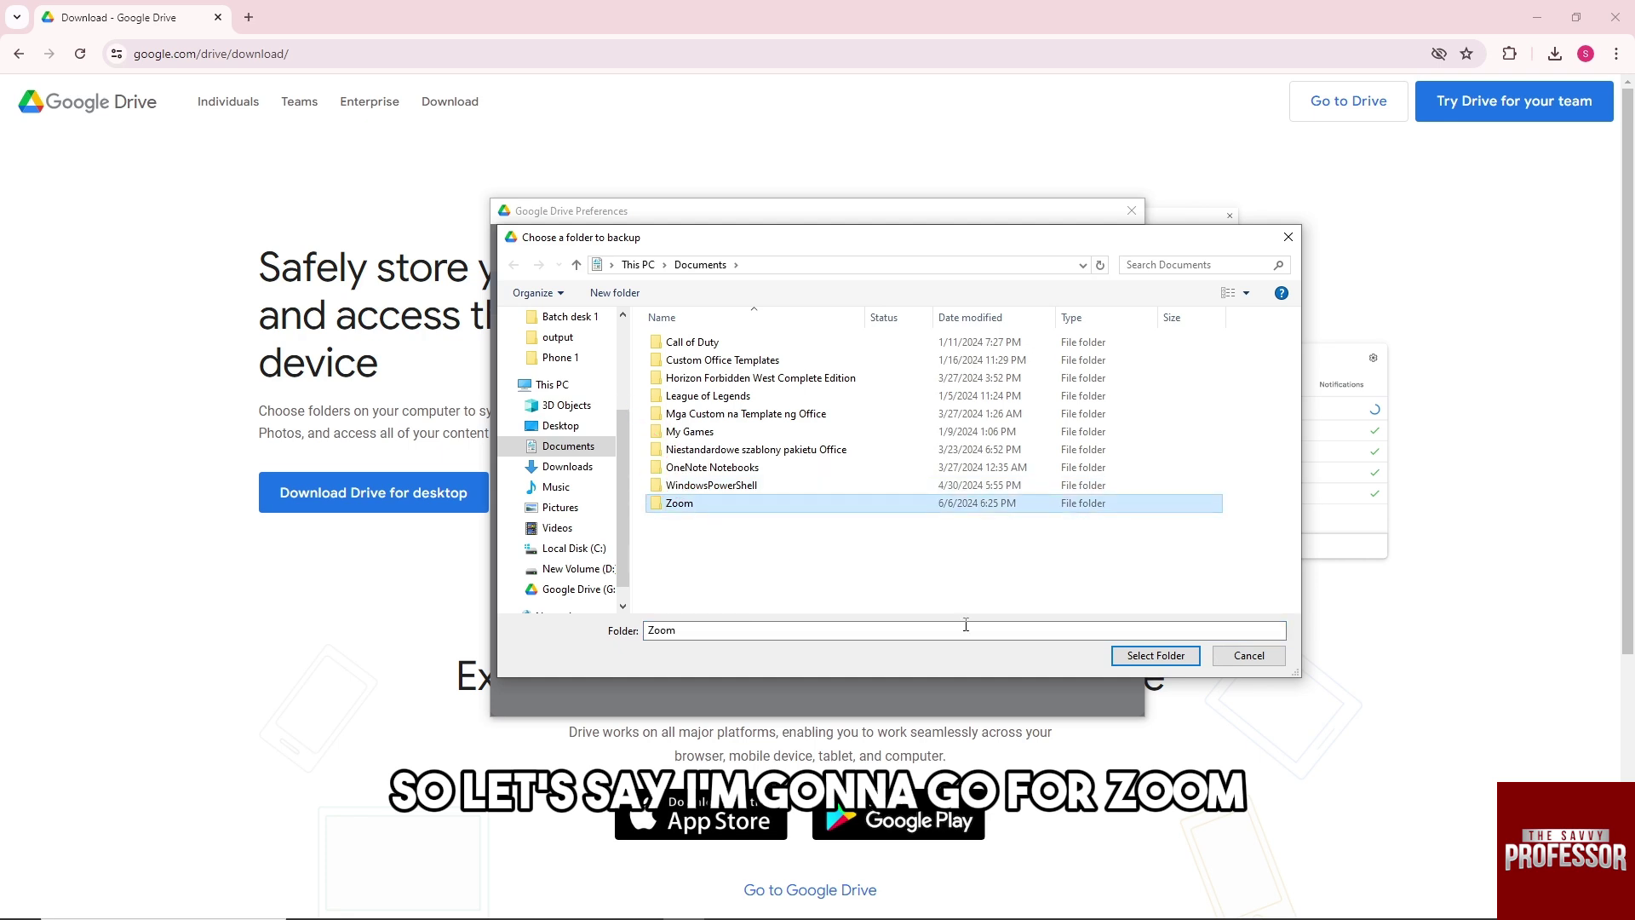
{"action": "left_click", "coordinate": [1155, 655]}
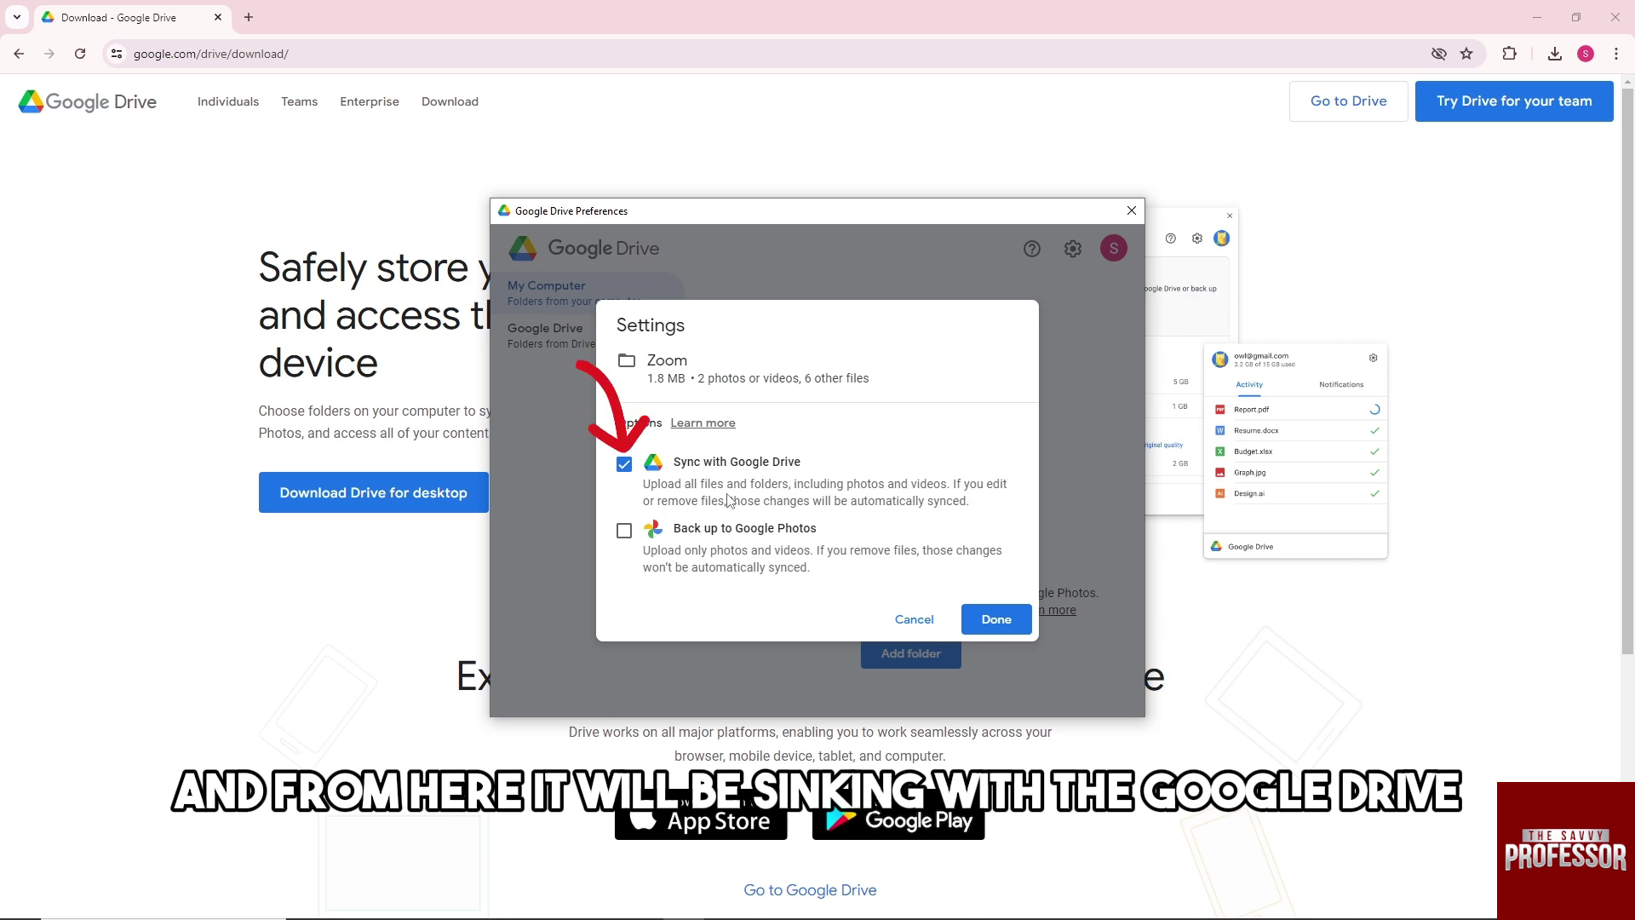
Step: Keep 'Sync with Google Drive' on for Zoom, confirm, and save the changes
{"action": "left_click", "coordinate": [1021, 621]}
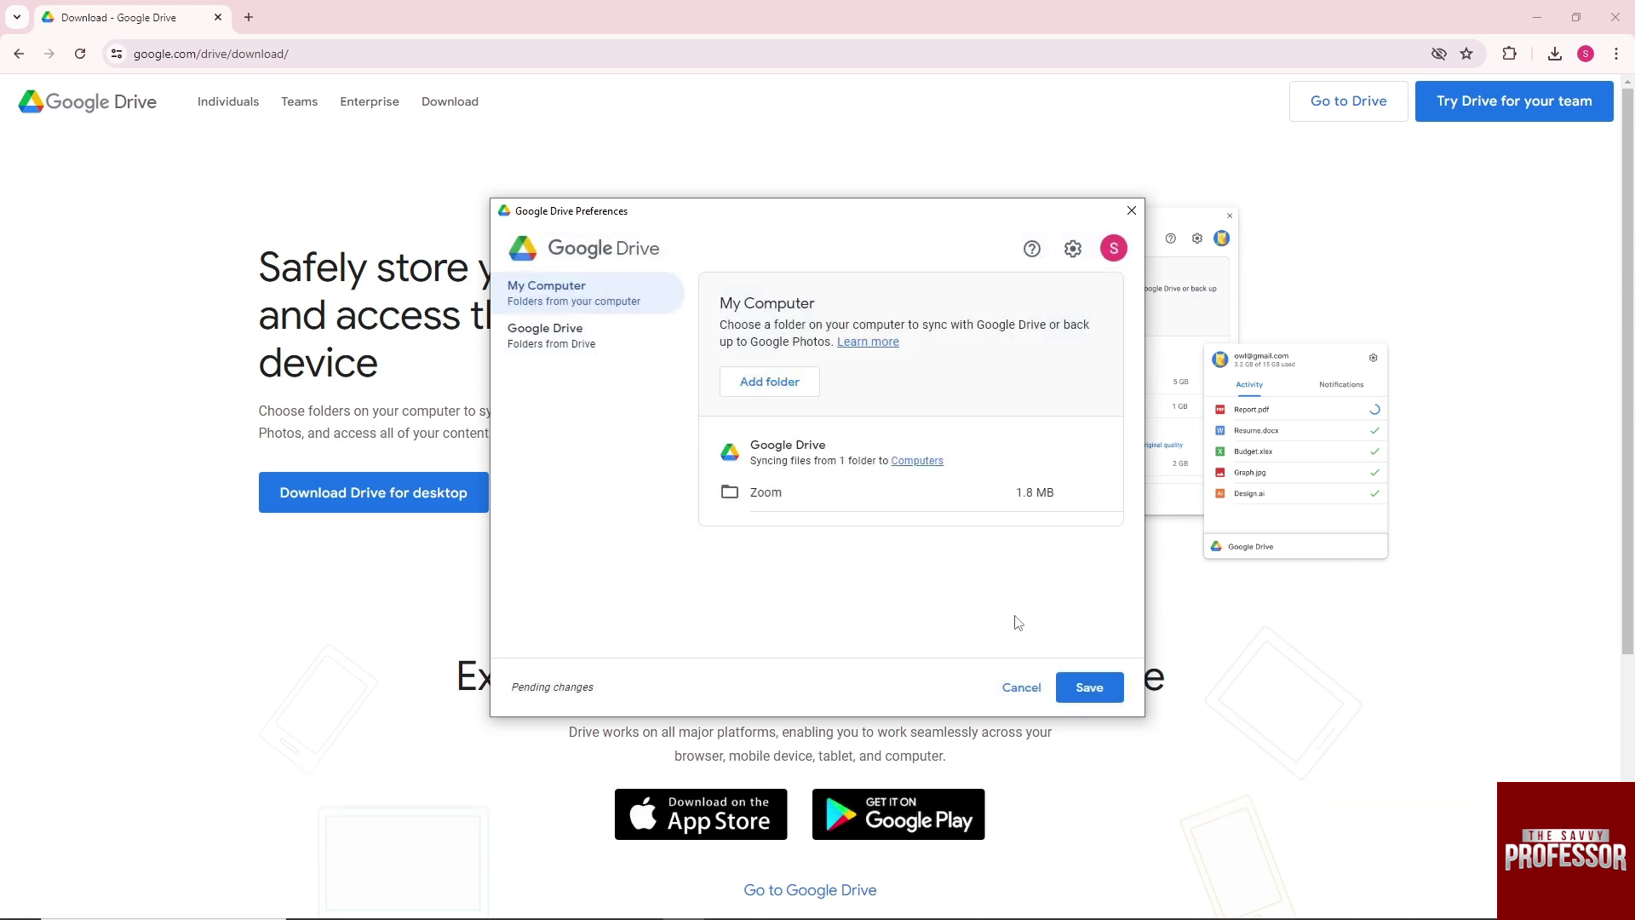
{"action": "left_click", "coordinate": [1092, 687]}
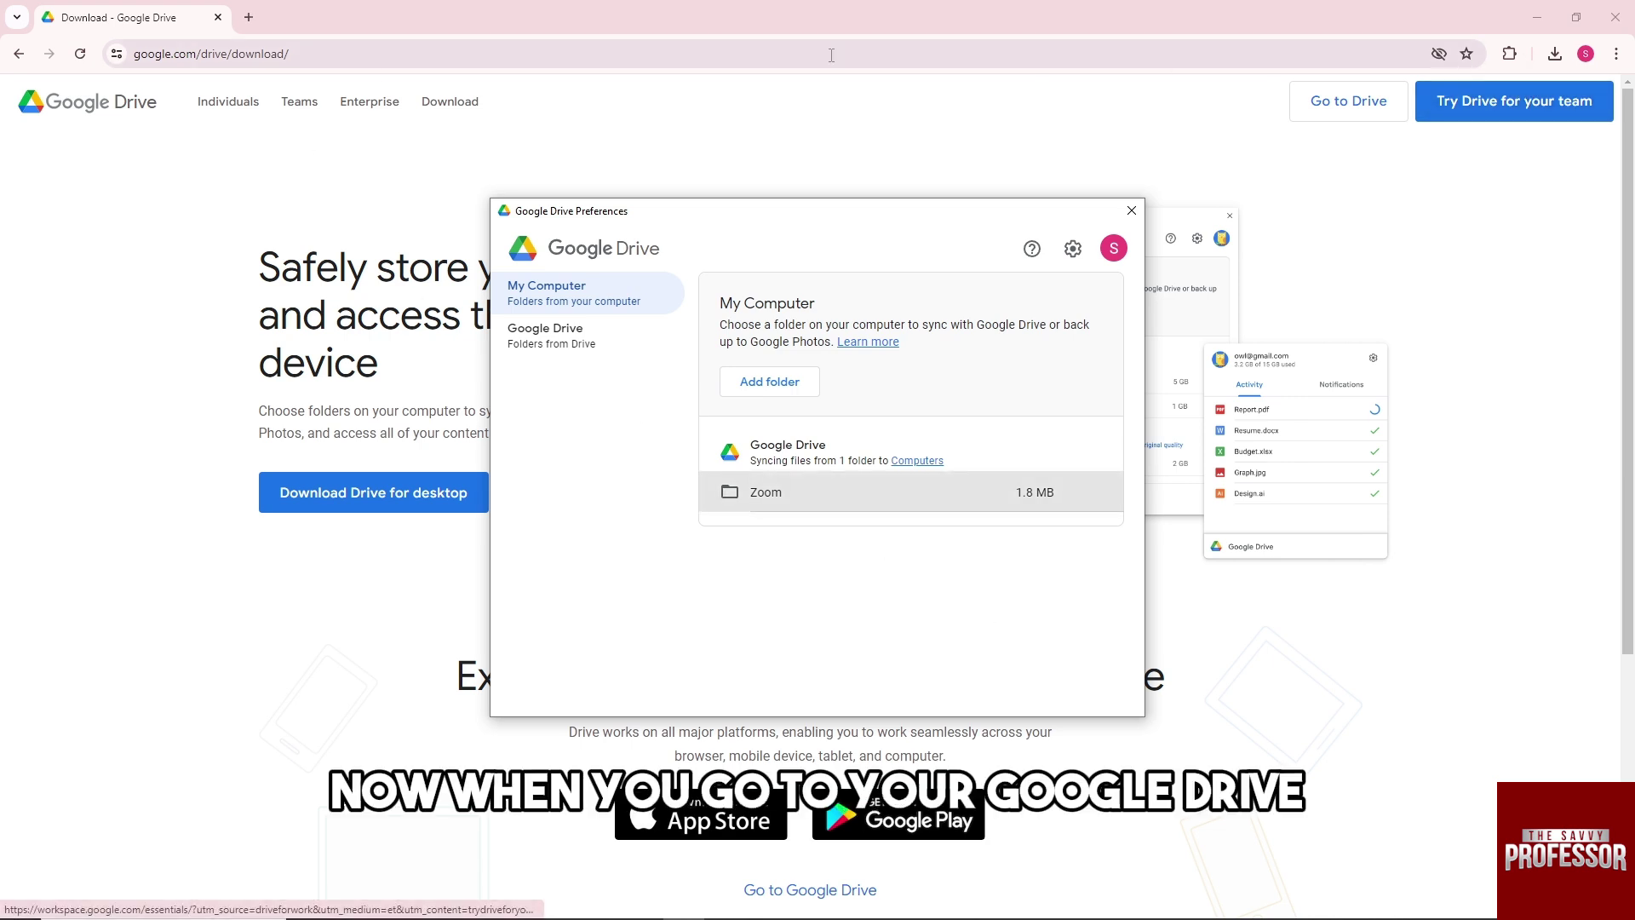
Step: Browse Drive on the web to Computers > My Computer and select the Zoom folder
{"action": "left_click", "coordinate": [511, 55]}
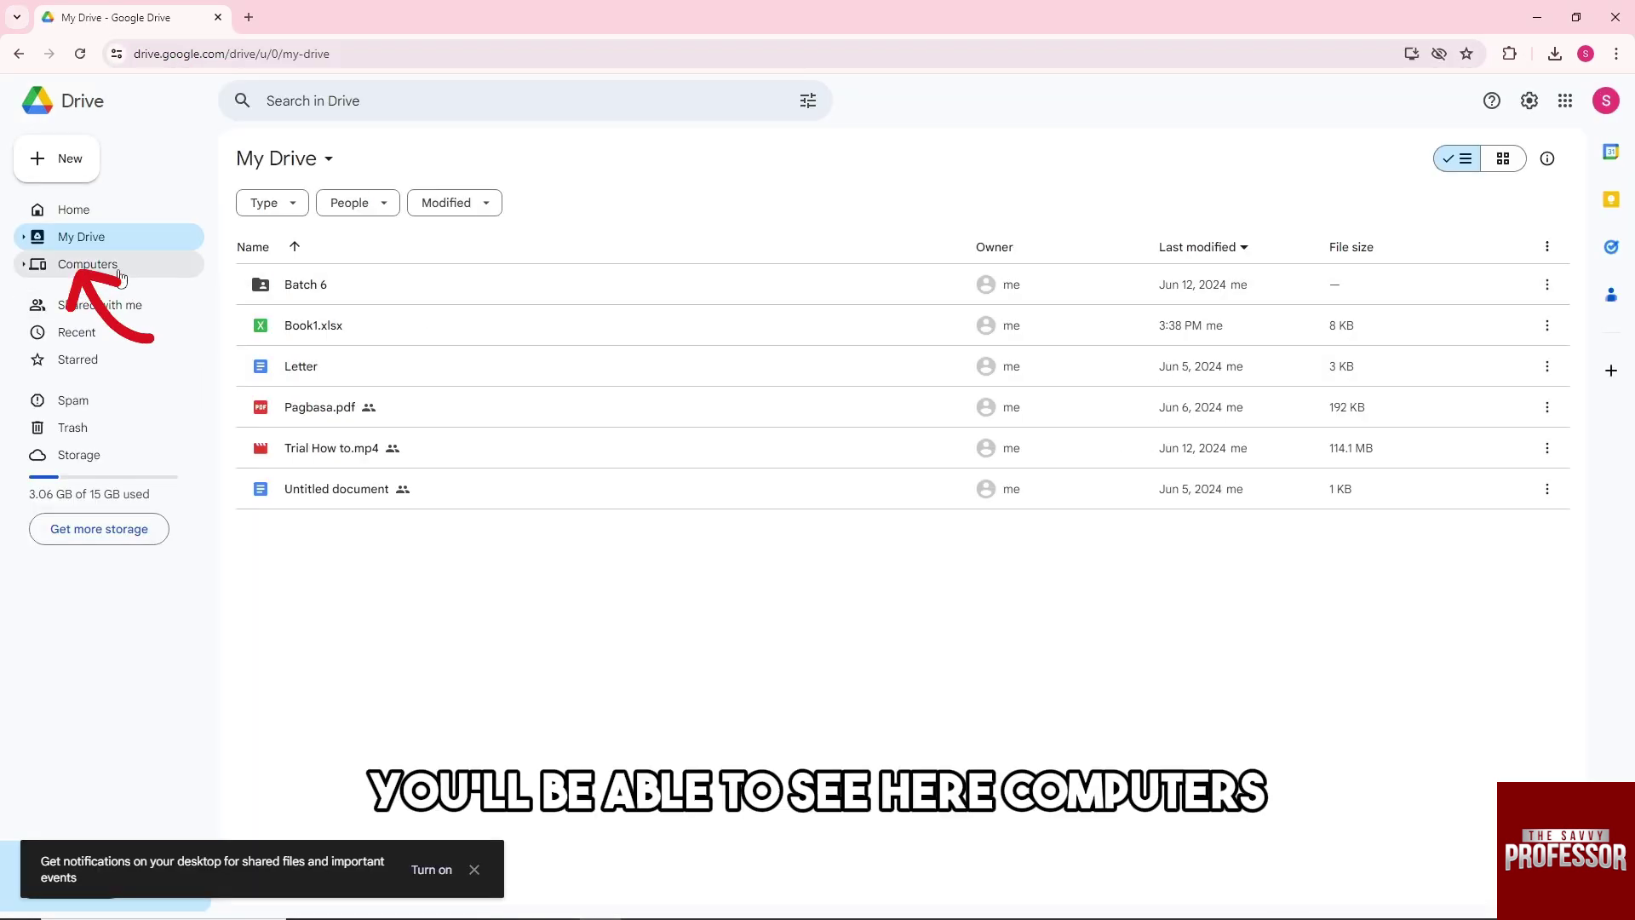
{"action": "left_click", "coordinate": [118, 277]}
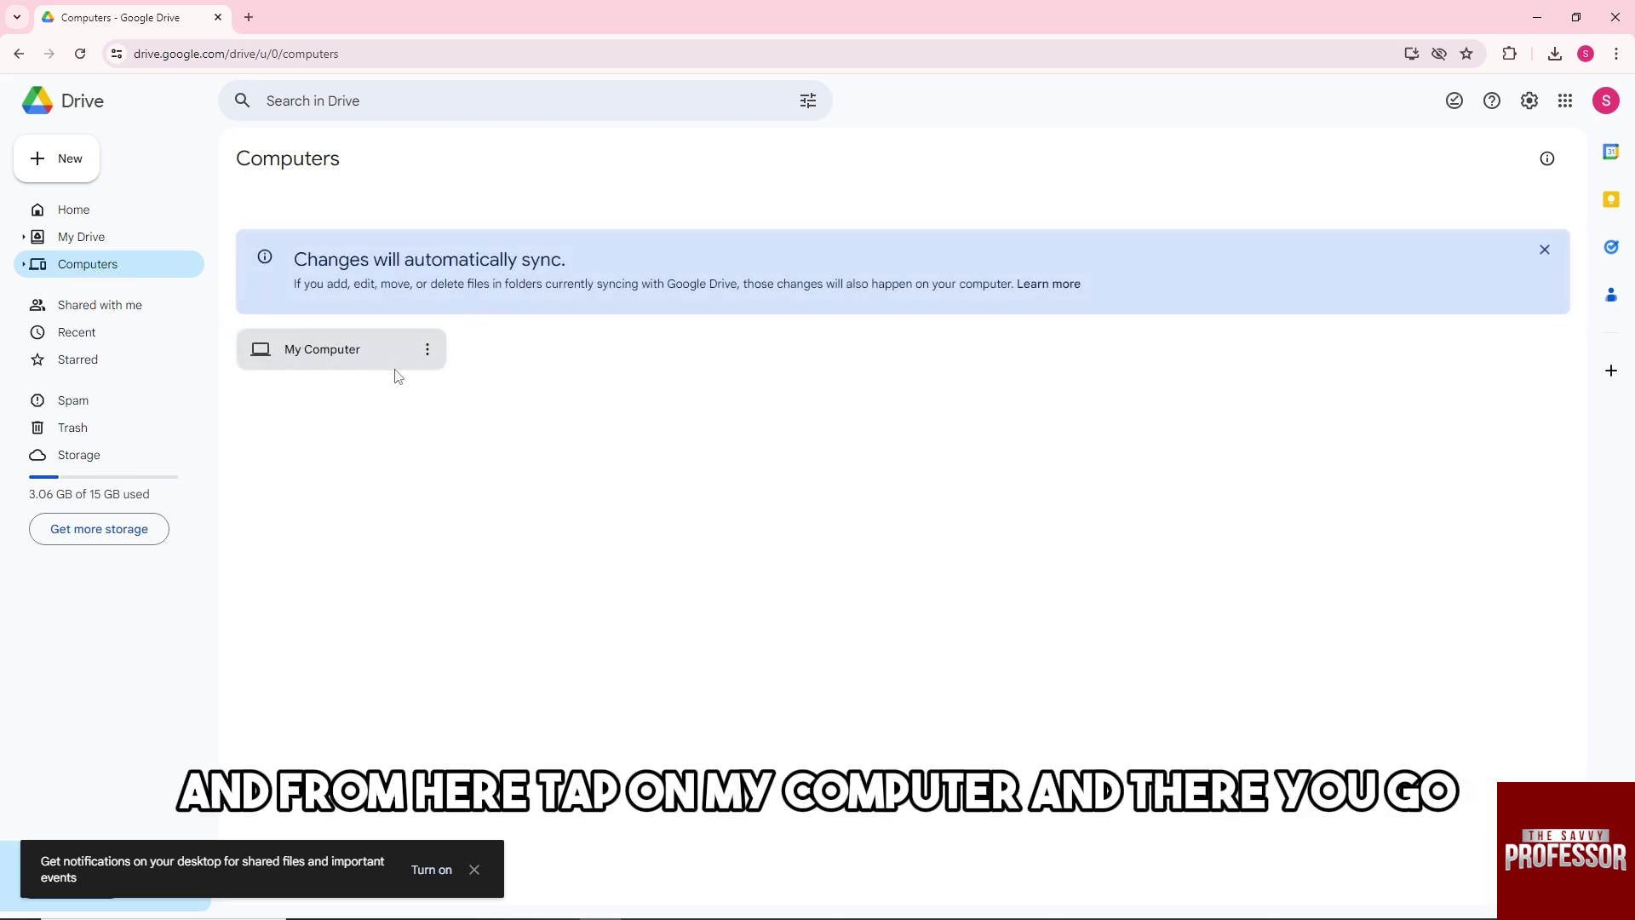
{"action": "left_click", "coordinate": [376, 351]}
{"action": "double_click", "coordinate": [373, 352]}
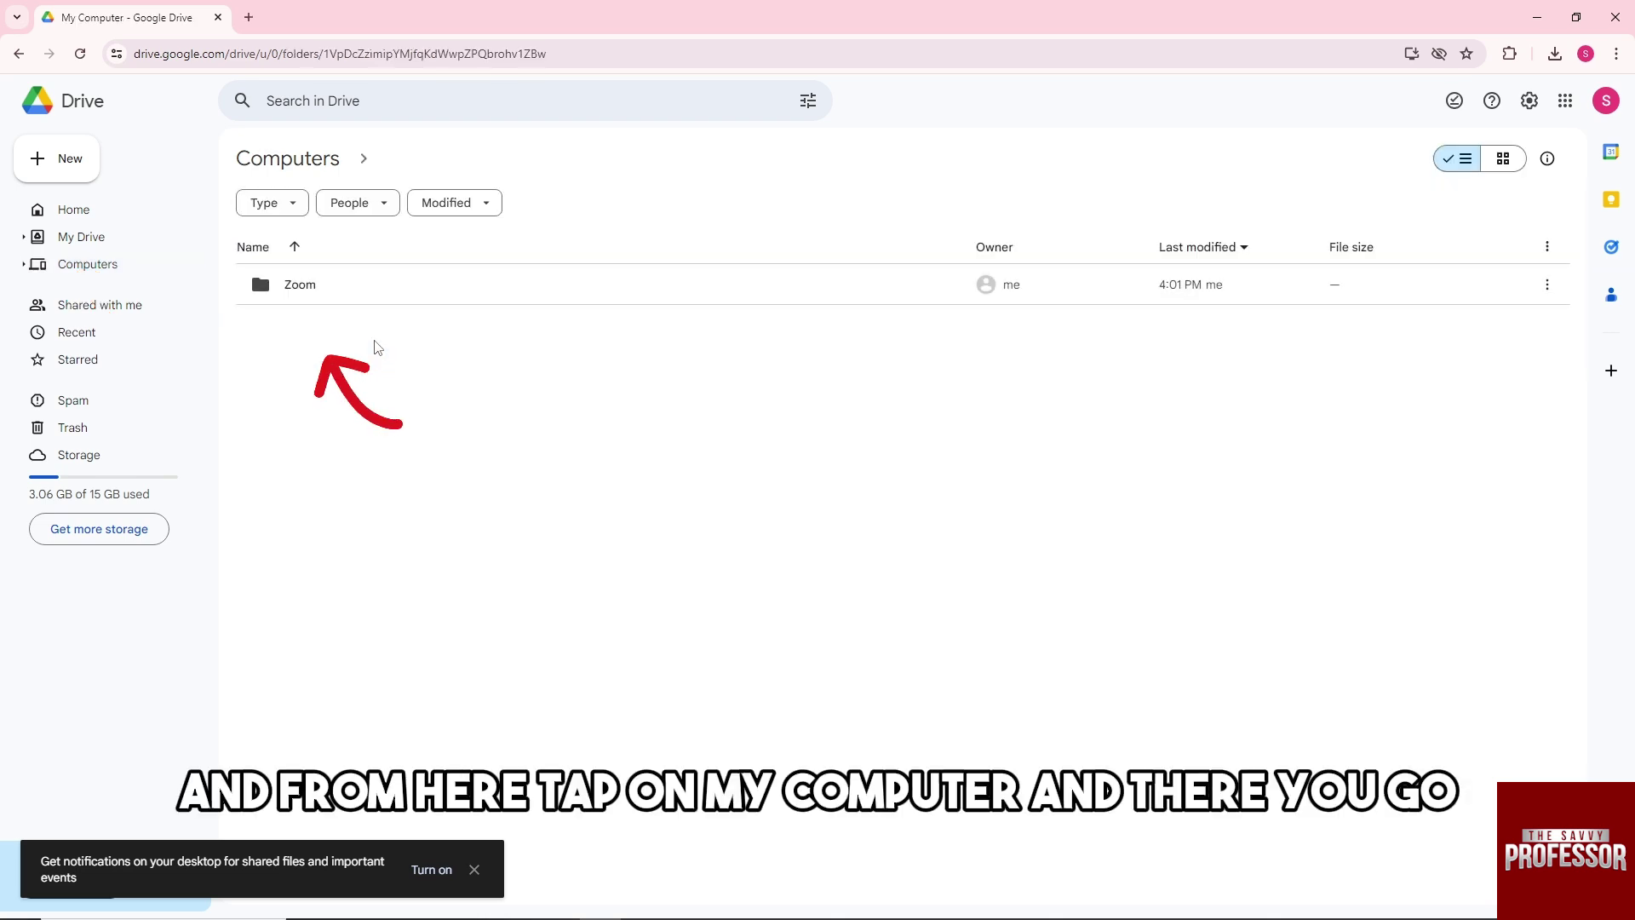
{"action": "left_click", "coordinate": [388, 292]}
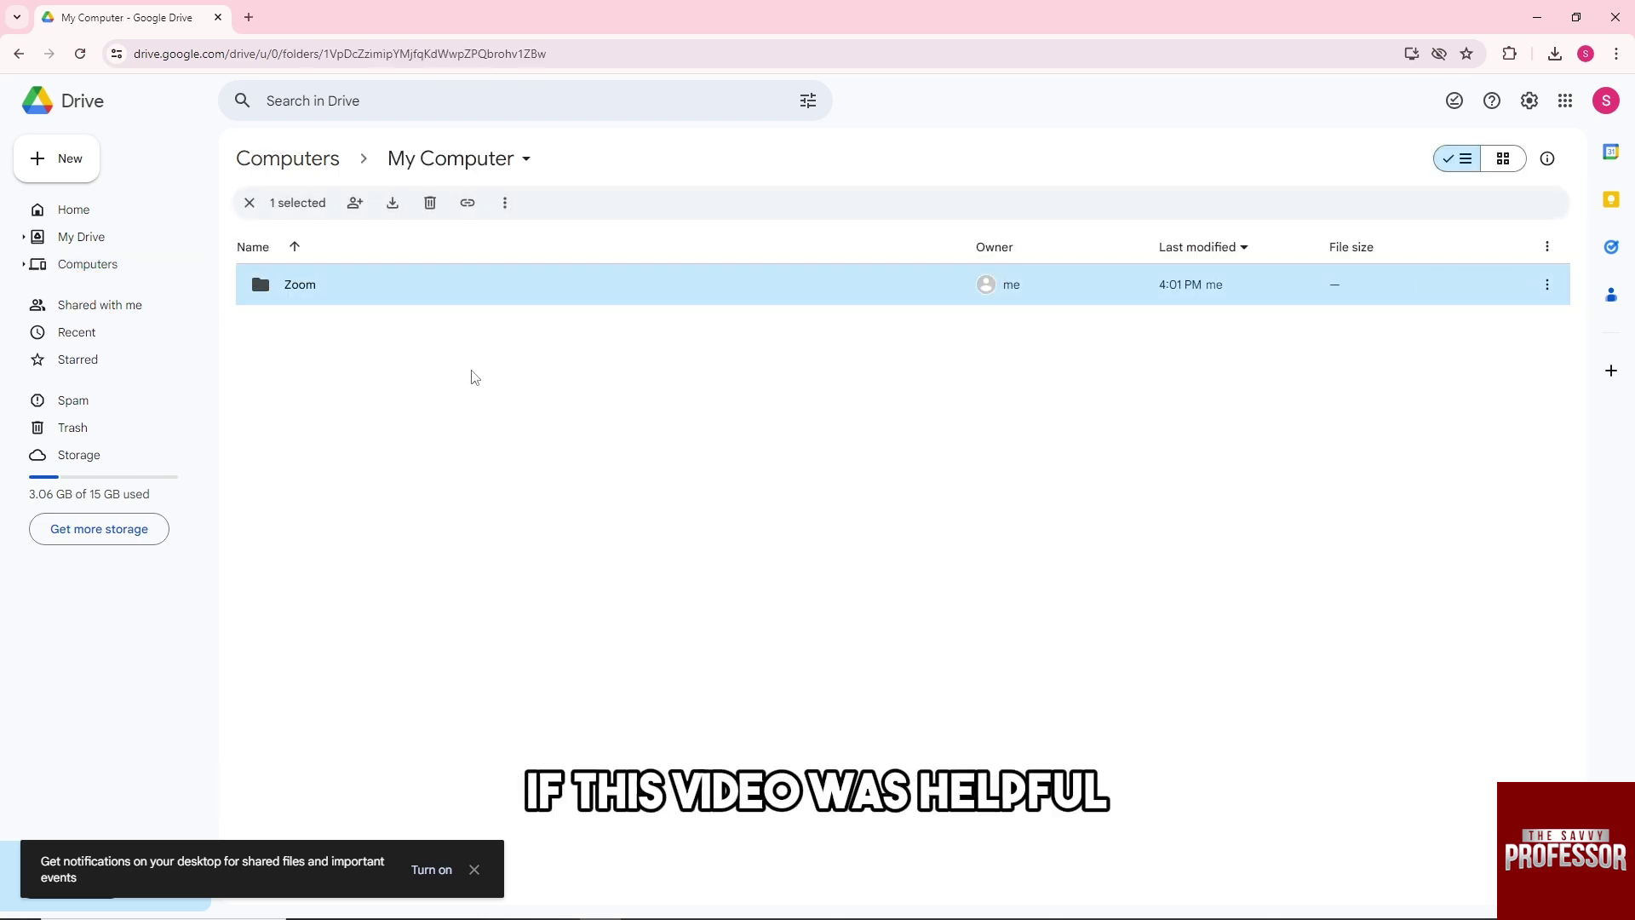